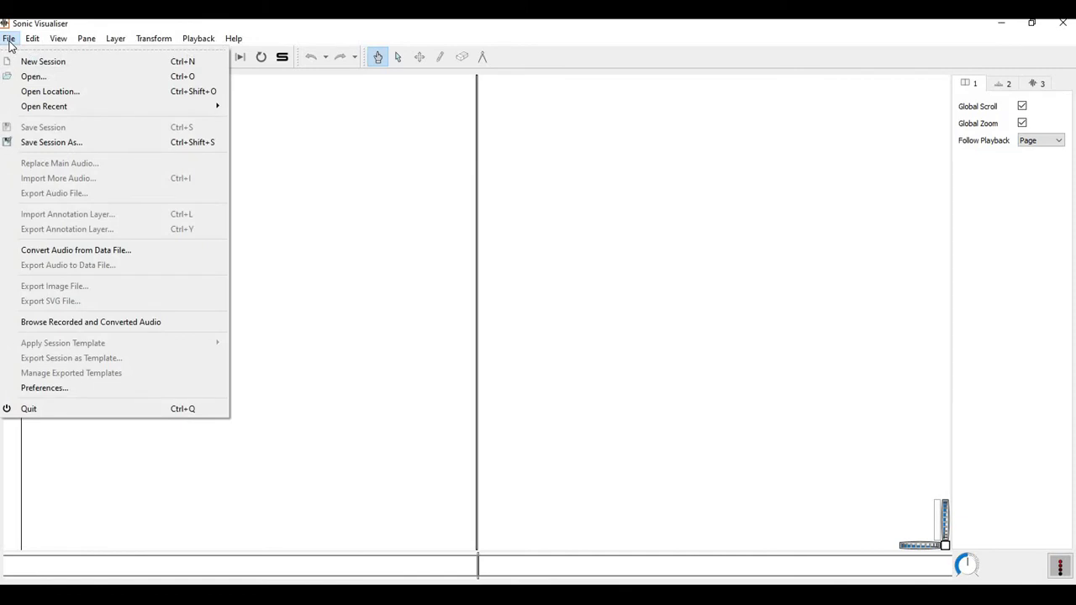
Step: Open the audio file starting with Furtw_BPH_1937 from the TUTORIALS folder
left_click(43, 78)
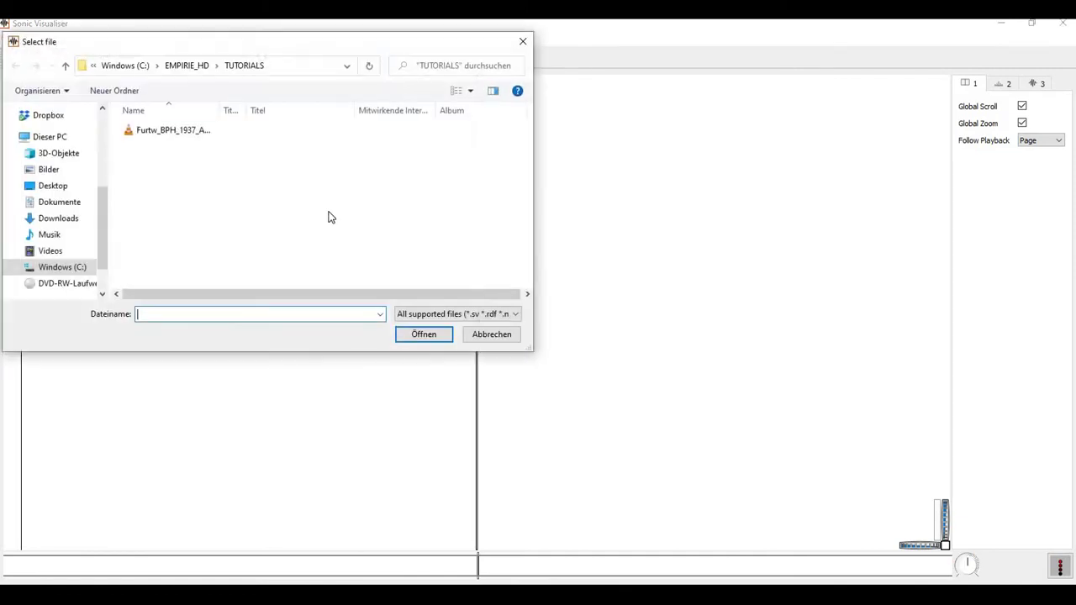
left_click(183, 133)
left_click(436, 334)
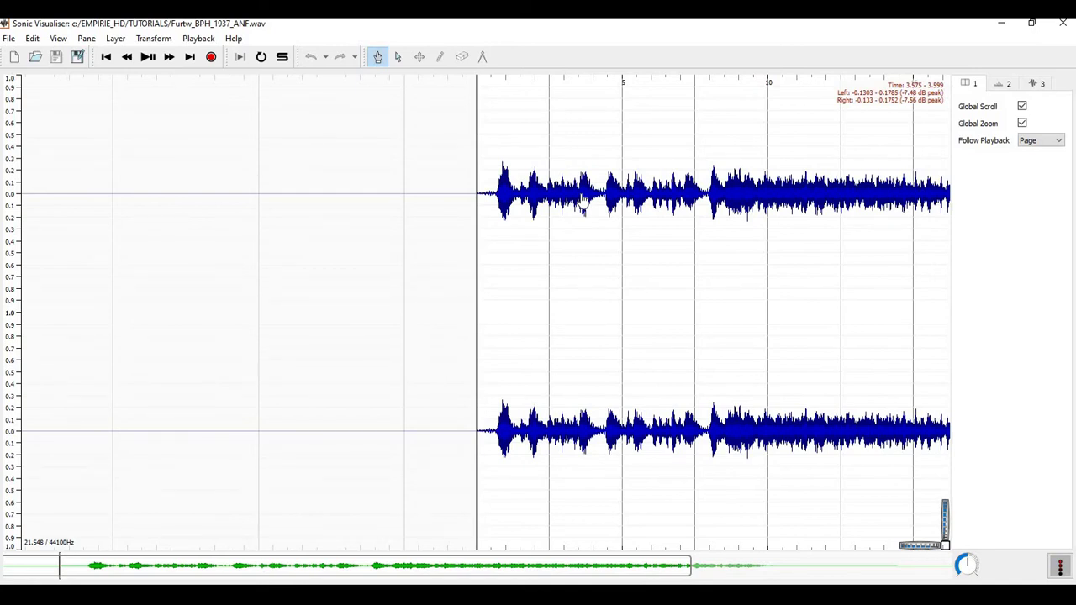
Step: Play the recording and mark 20 time instants on the beats in real time, stopping playback once the music has ended
left_click(147, 57)
key("semicolon")
key("semicolon")
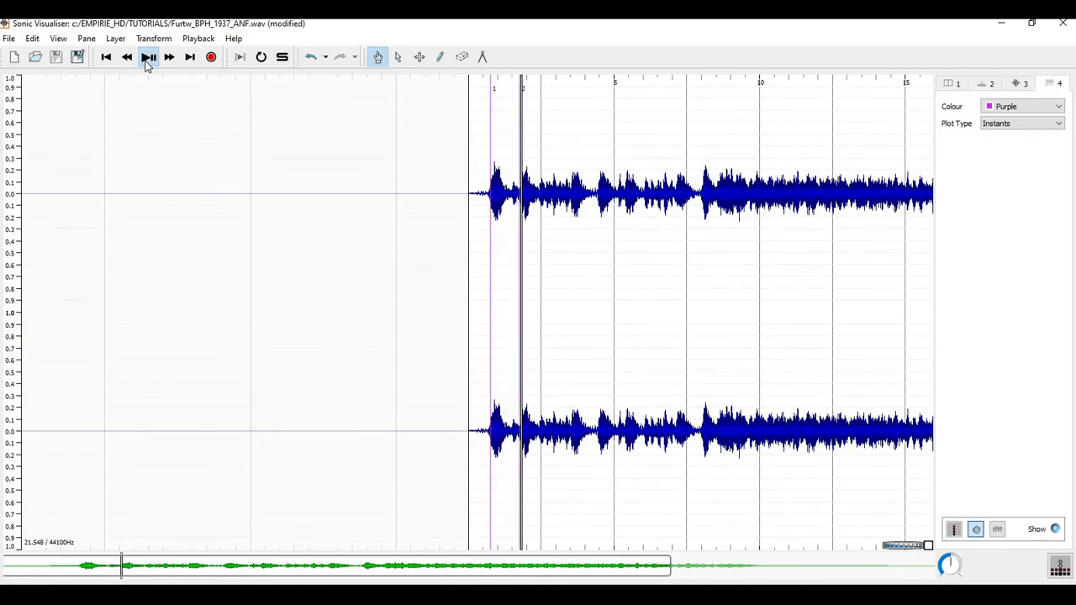
key("semicolon")
key("semicolon")
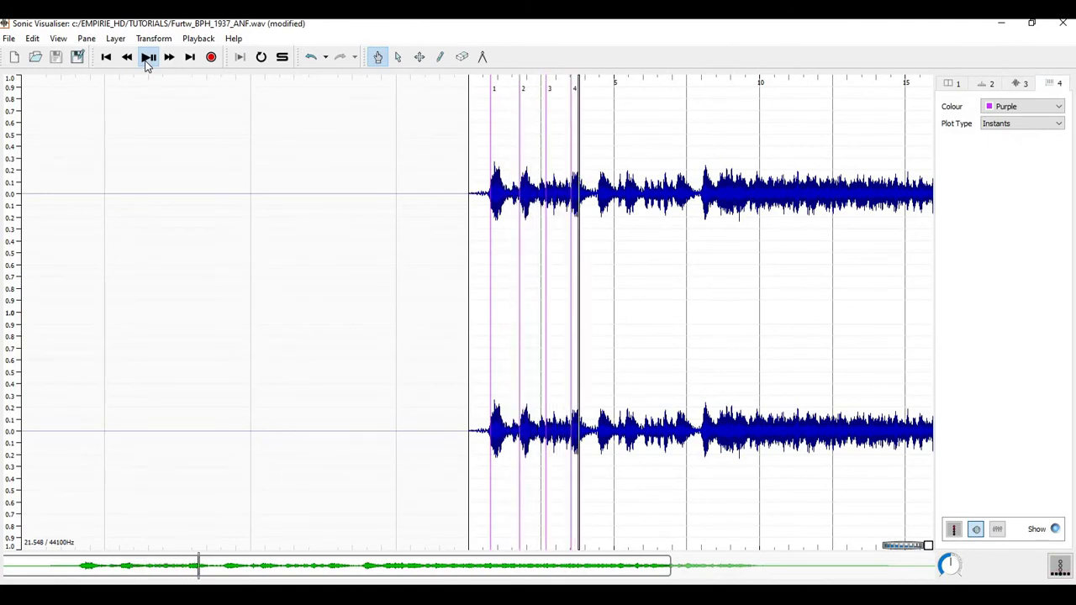
key("semicolon")
key("semicolon")
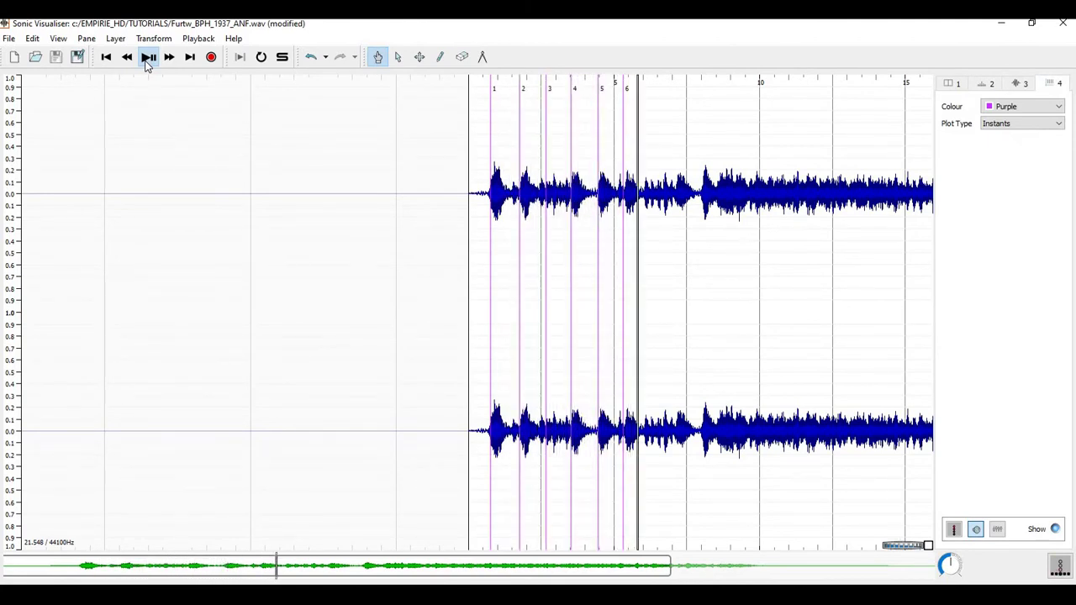
key("semicolon")
key("semicolon")
key("semicolon")
key("semicolon")
key("semicolon")
key("semicolon")
key("semicolon")
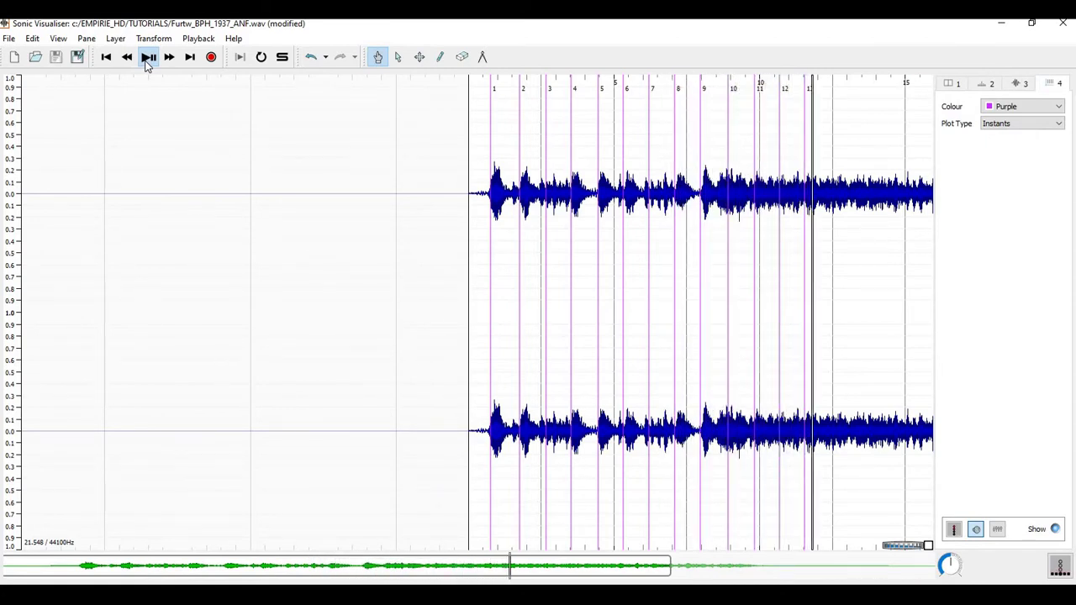
key("semicolon")
key("semicolon")
key("semicolon")
key("semicolon")
key("semicolon")
key("semicolon")
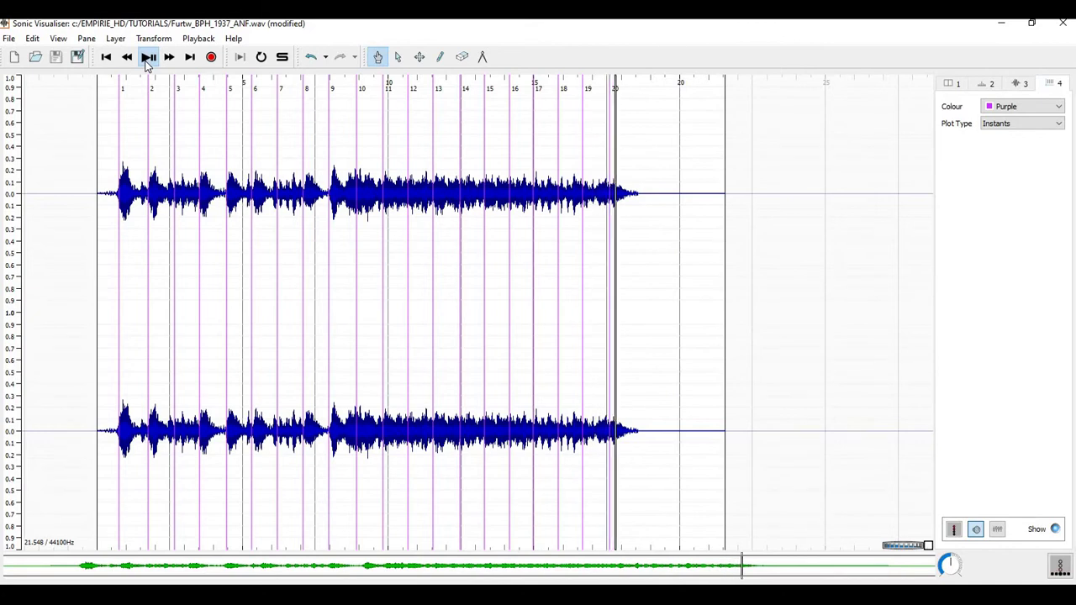
left_click(147, 57)
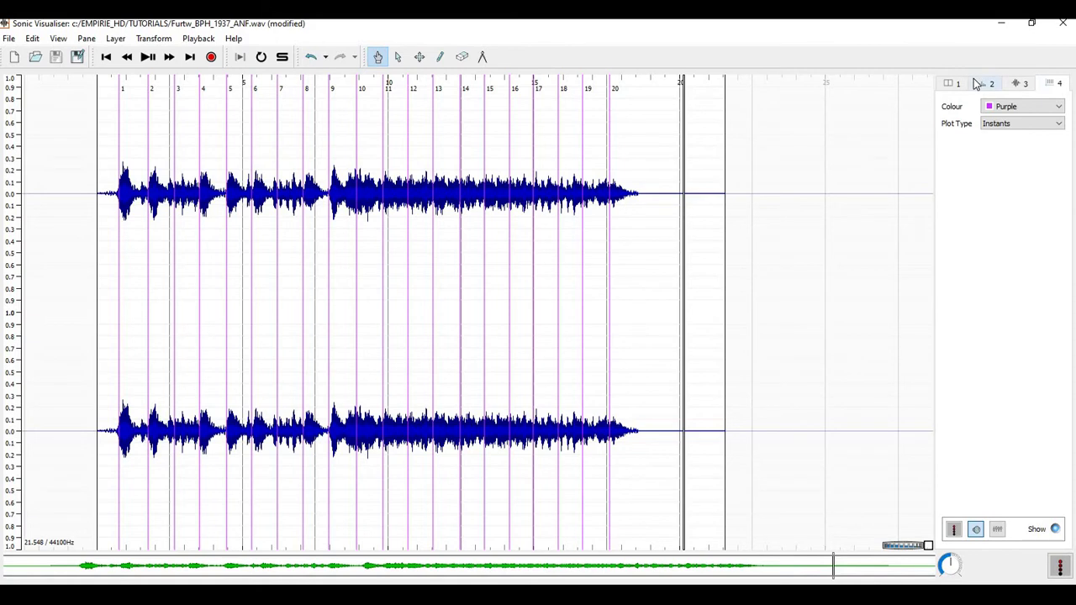
Step: Check the waveform layer, return to the time instants layer, and play a short passage starting between instants 9 and 10
left_click(1017, 85)
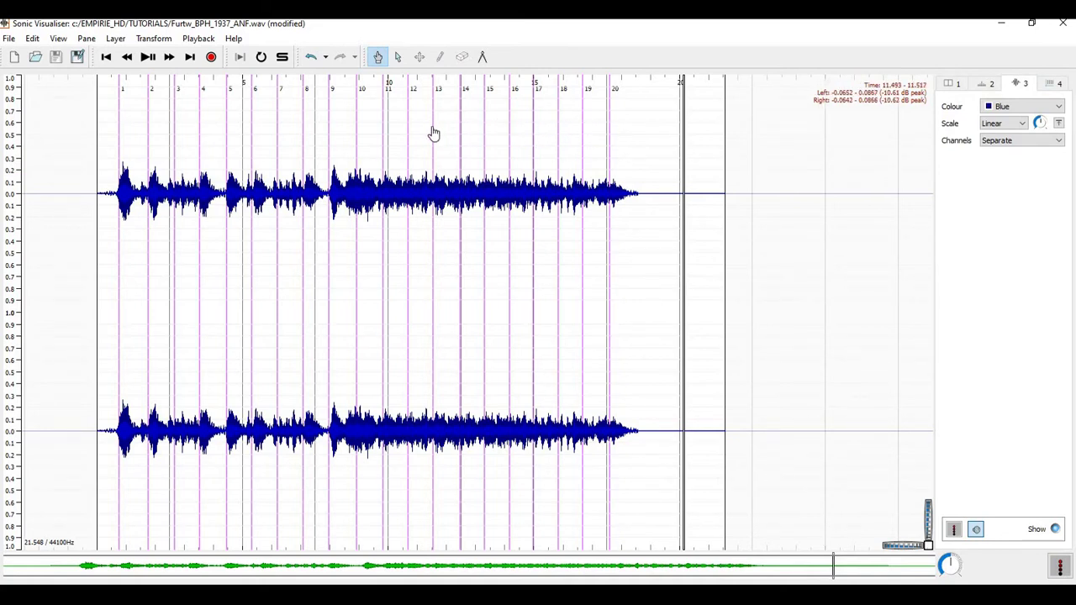
left_click(1054, 84)
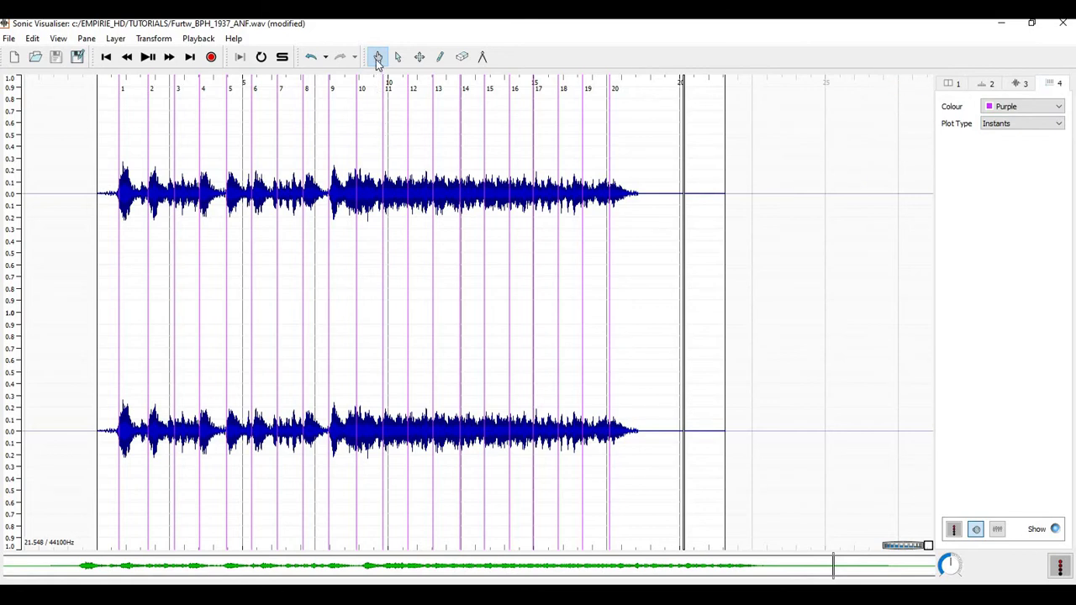
left_click(343, 127)
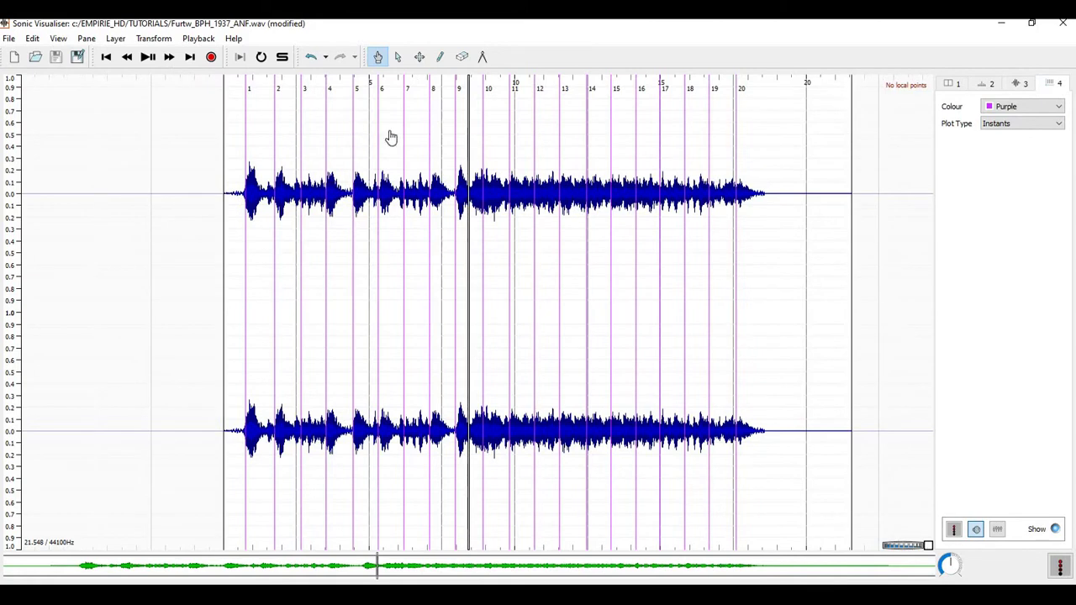
left_click(146, 59)
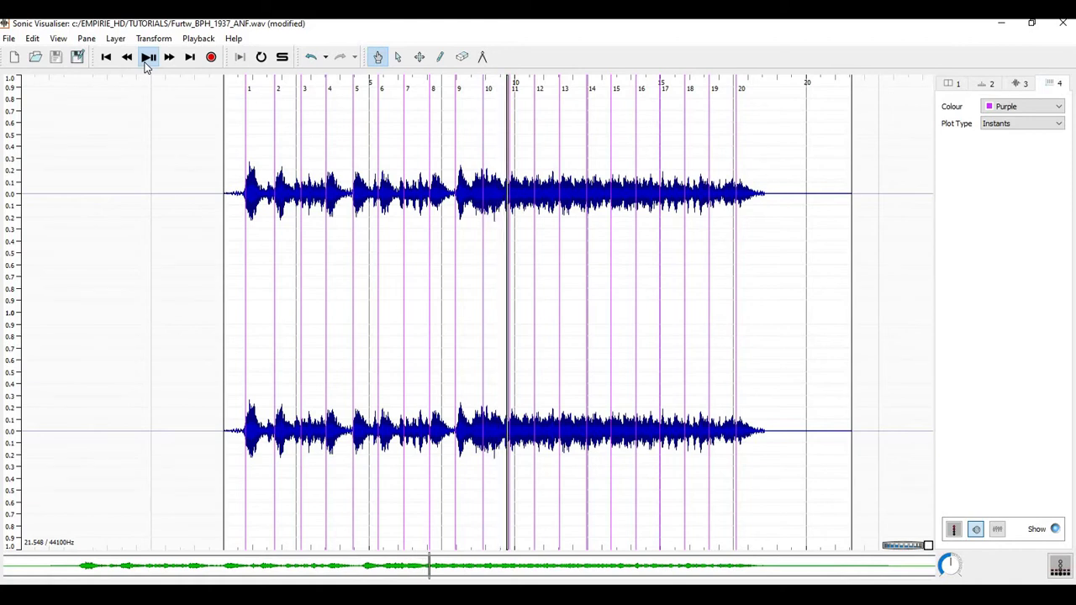
left_click(146, 59)
Step: Select the region from time instant 5 to 11, and replace it with a selection from instant 3 to 7
left_click(399, 58)
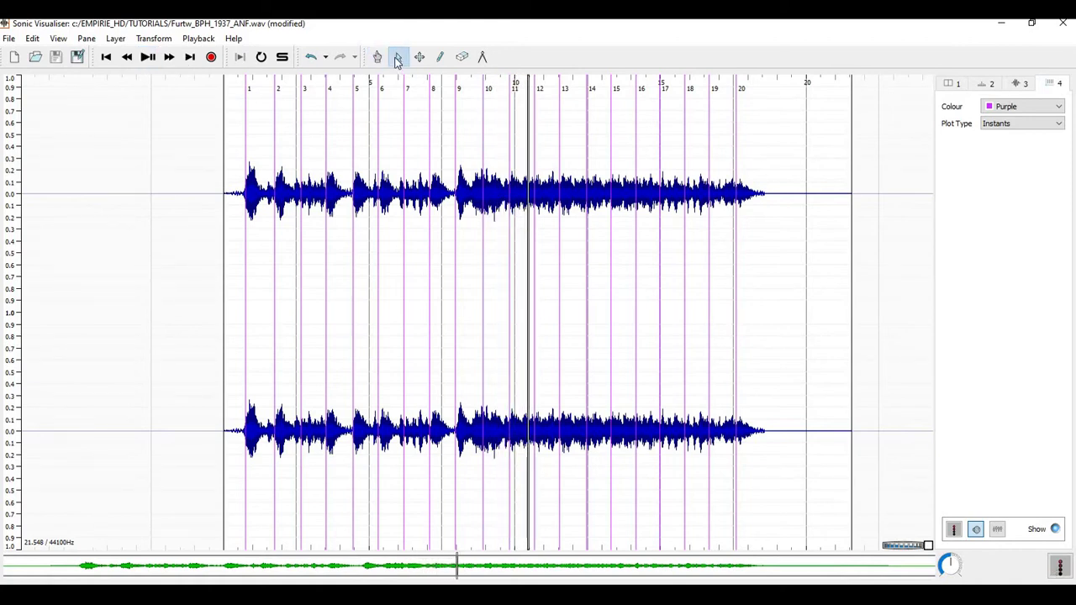
left_click_drag(357, 110, 498, 126)
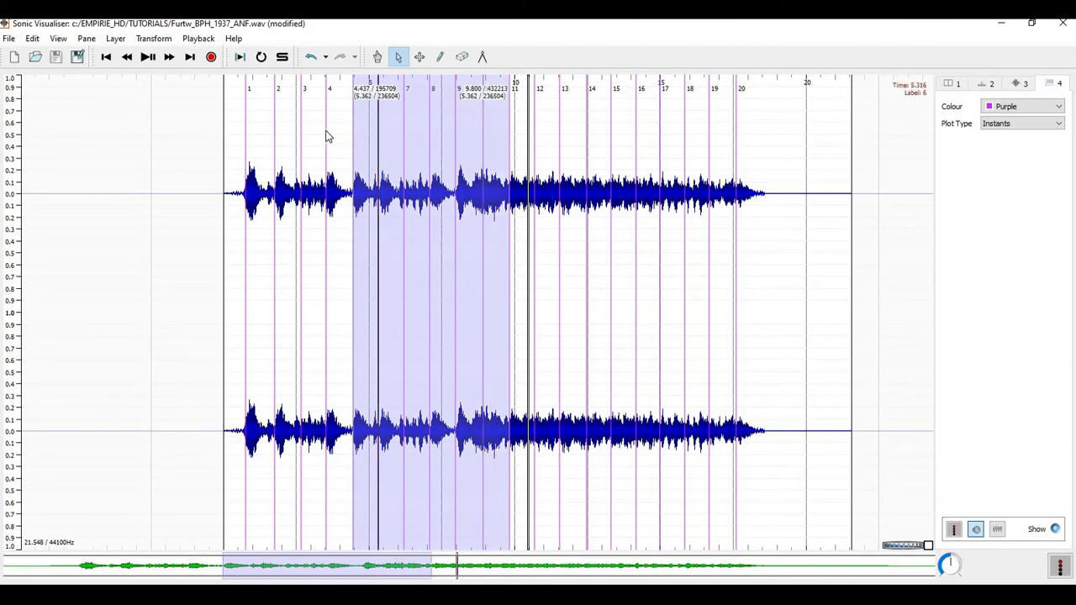
left_click_drag(333, 132, 401, 135)
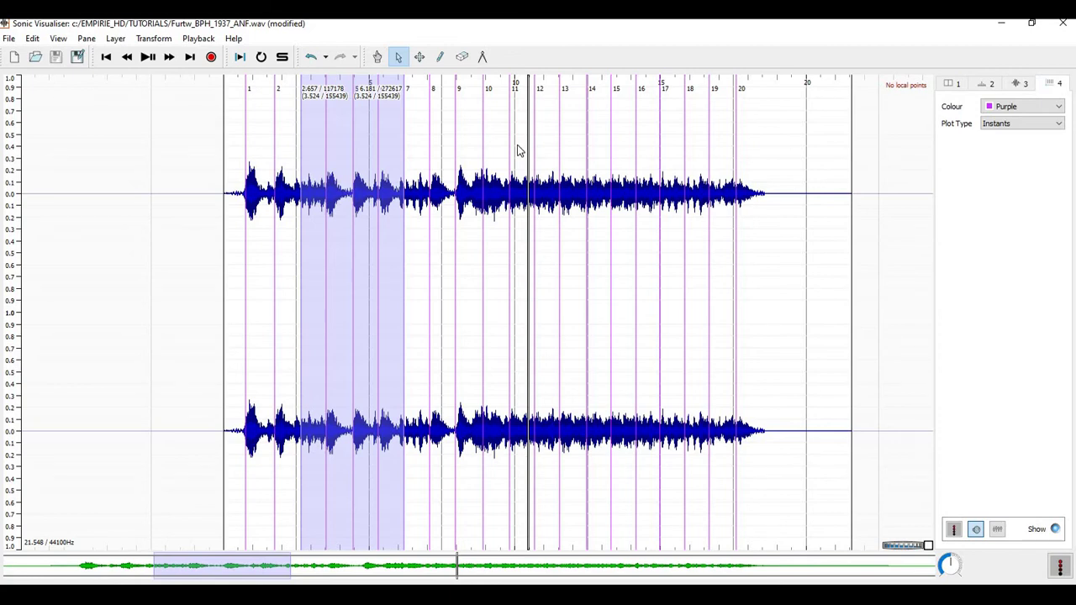
Step: Nudge time instants 8 and 2 slightly forward in time and fine-tune the instants between 13 and 17
left_click(420, 58)
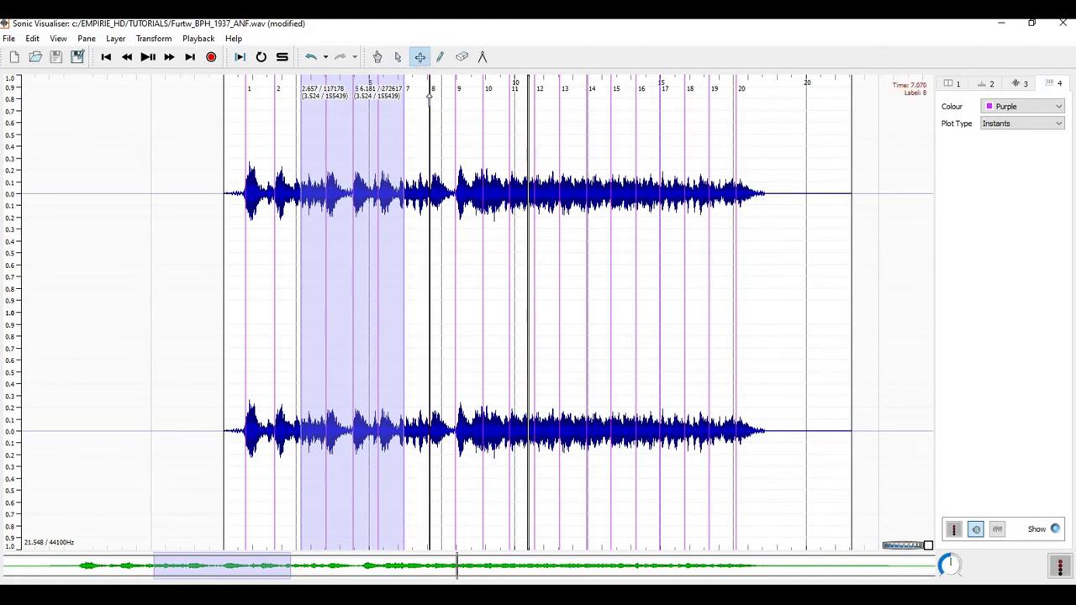
left_click_drag(430, 101, 432, 96)
left_click_drag(247, 145, 276, 142)
left_click_drag(560, 159, 659, 159)
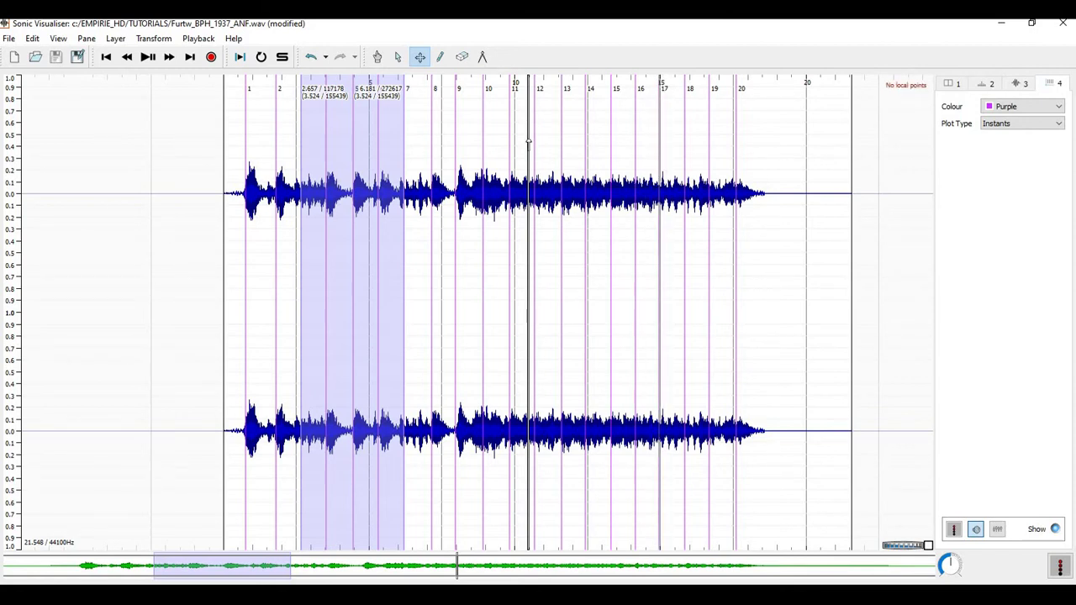
Step: Draw four extra time instants in the silence after instant 20
left_click(442, 57)
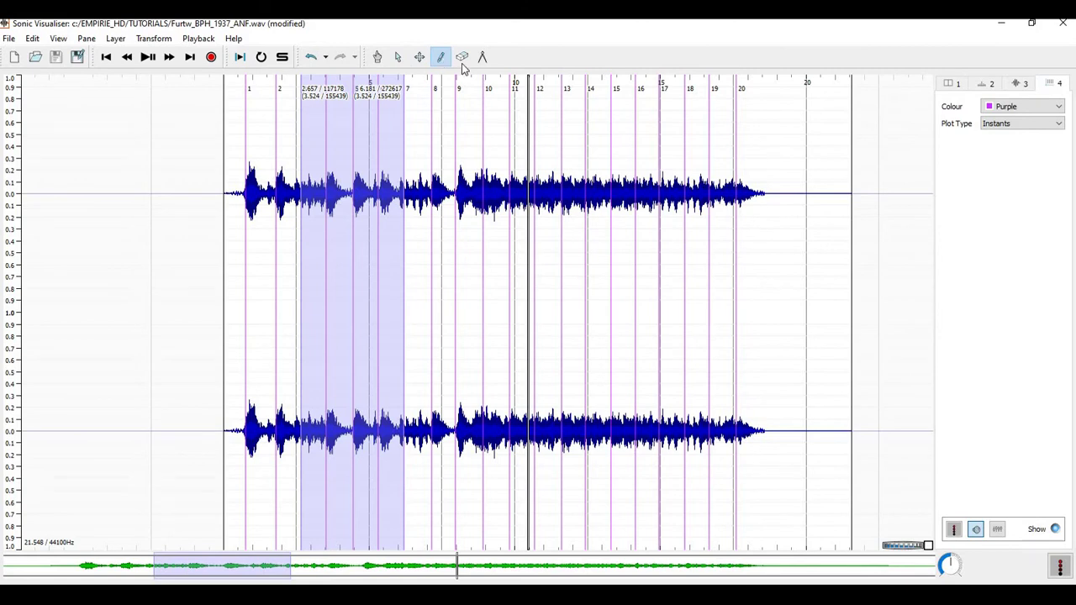
left_click(791, 175)
left_click(830, 180)
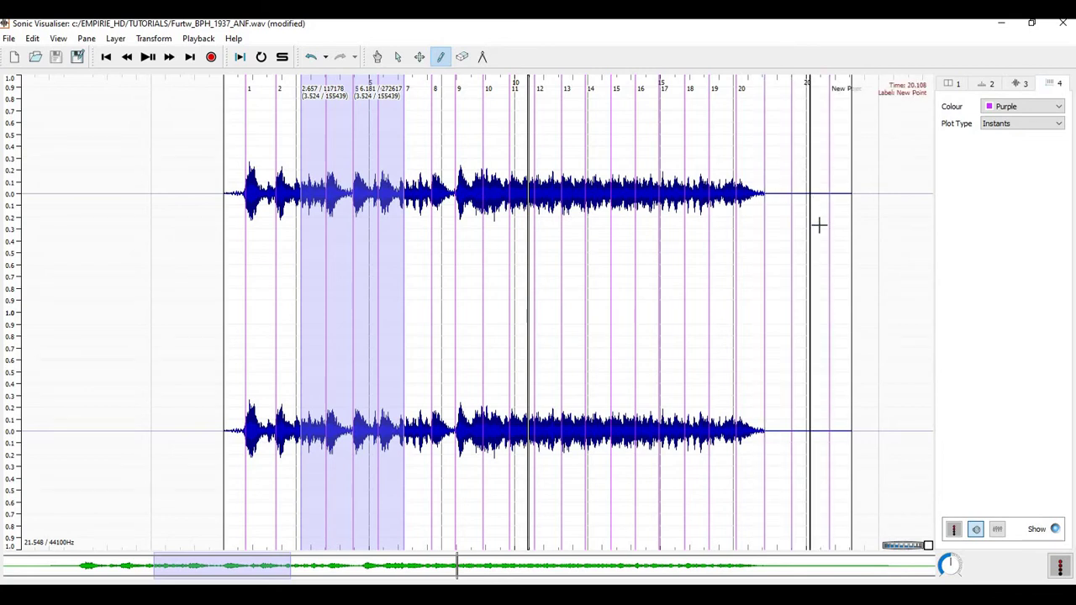
Step: Erase the four extra time instants placed after instant 20
left_click(461, 57)
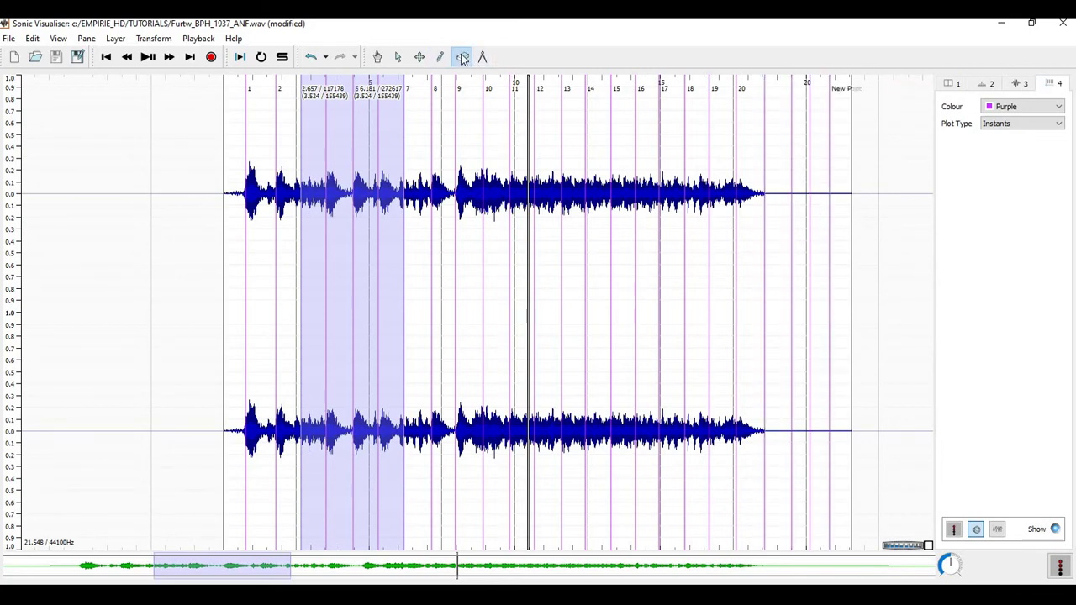
left_click(765, 116)
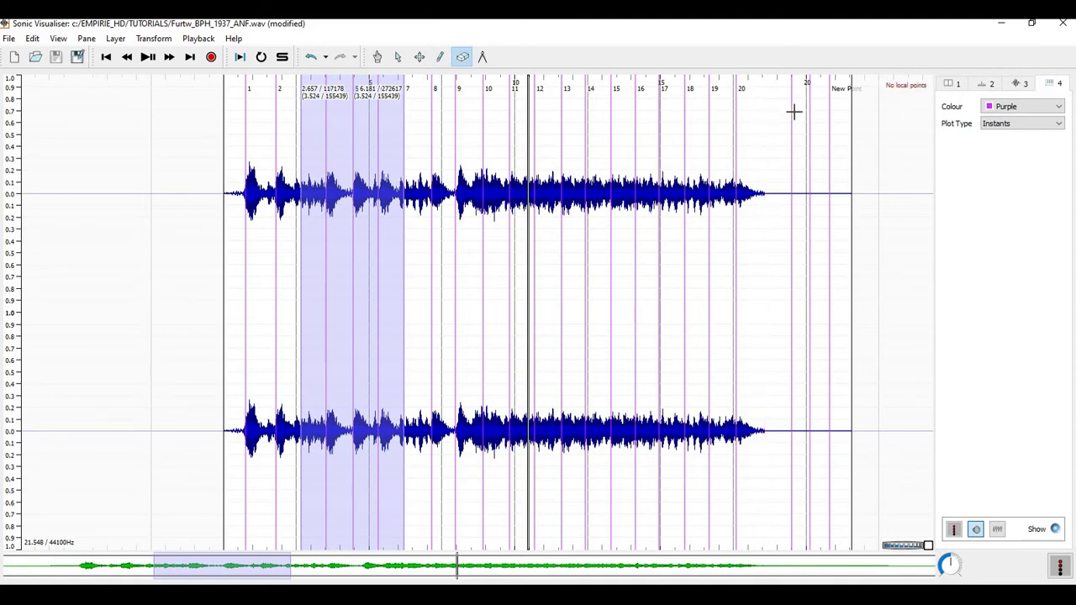
left_click(799, 106)
left_click(812, 100)
left_click(830, 98)
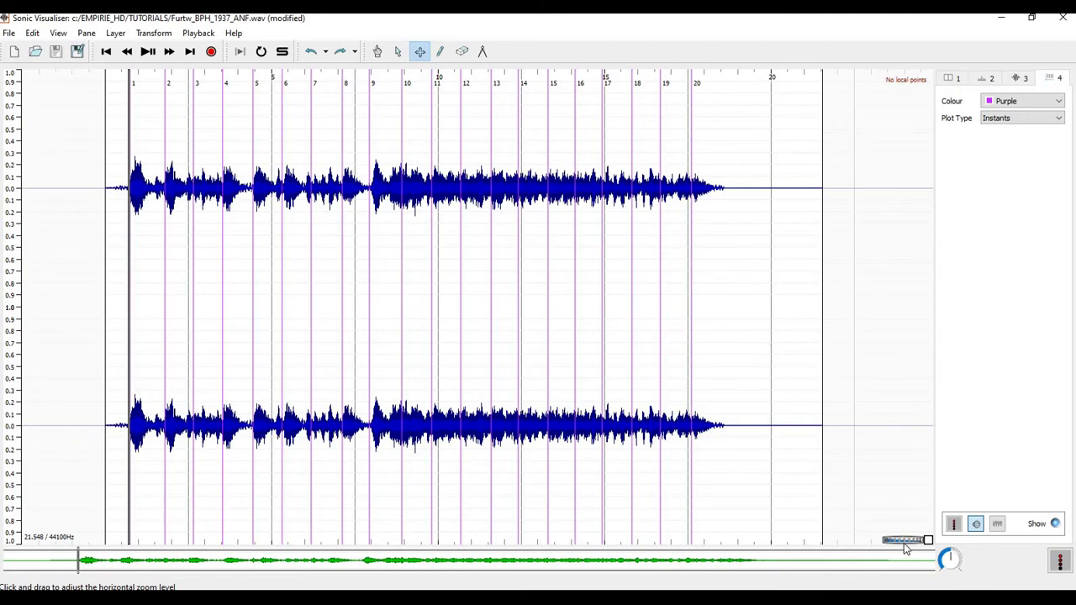
Step: Enlarge the waveform horizontally and reduce the master playback speed well below 100%
left_click_drag(899, 545, 915, 544)
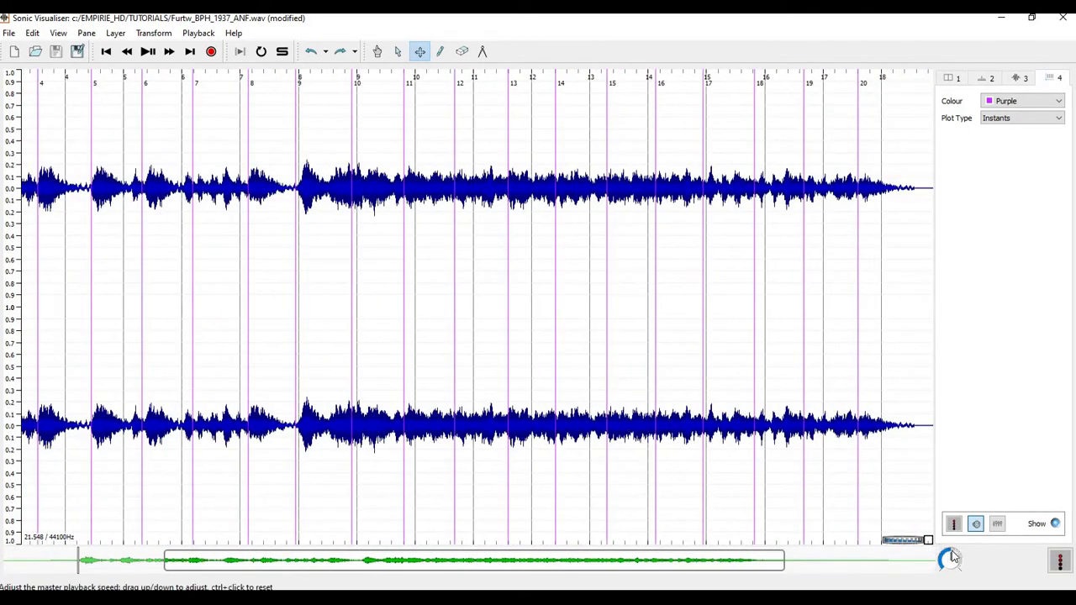
mouse_move(952, 554)
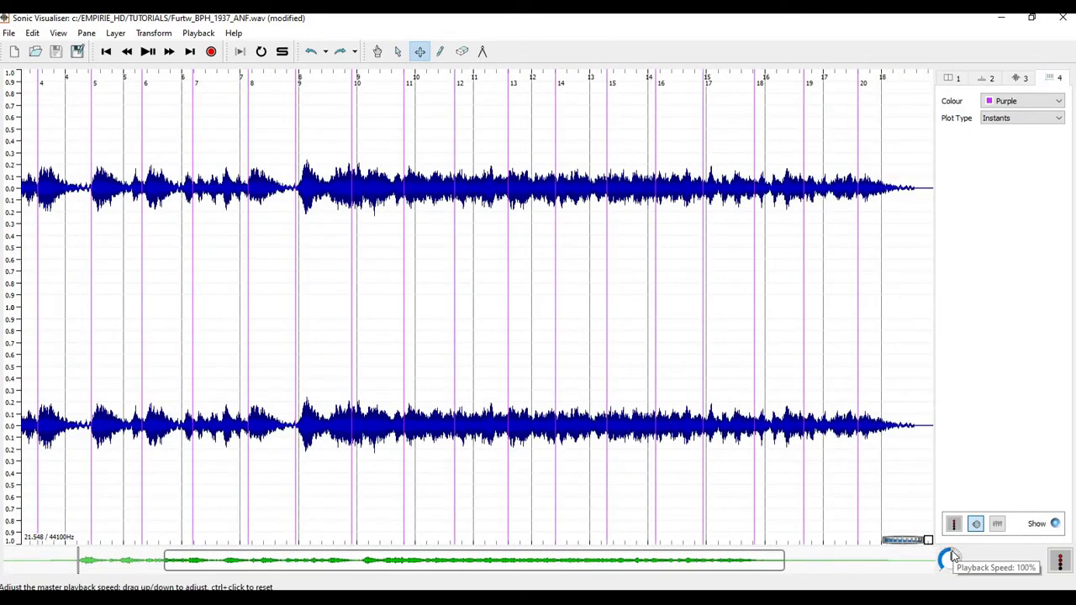
left_click_drag(952, 554, 937, 564)
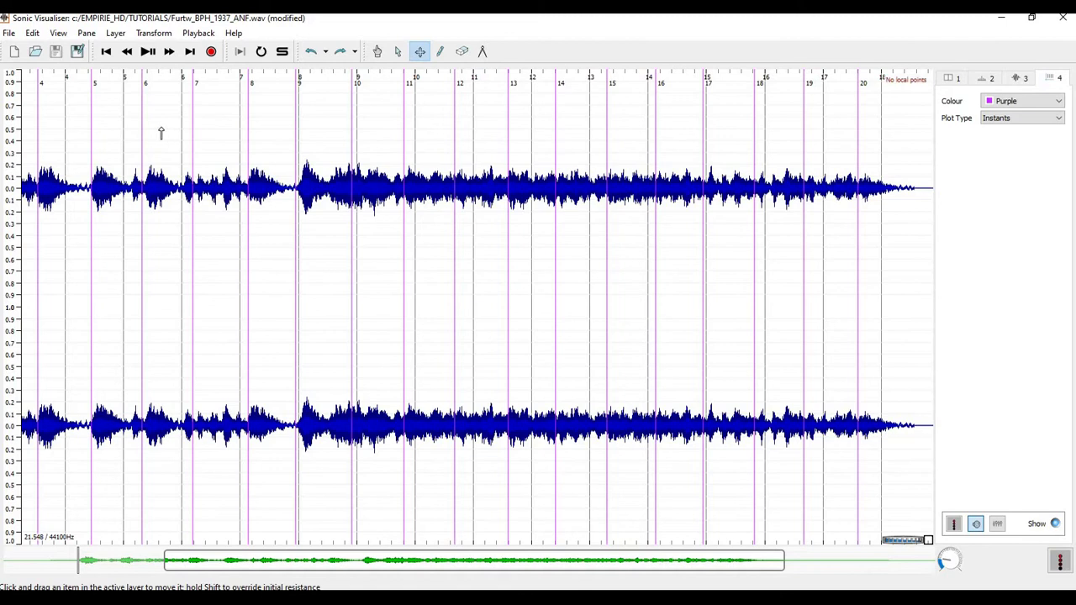
left_click(58, 35)
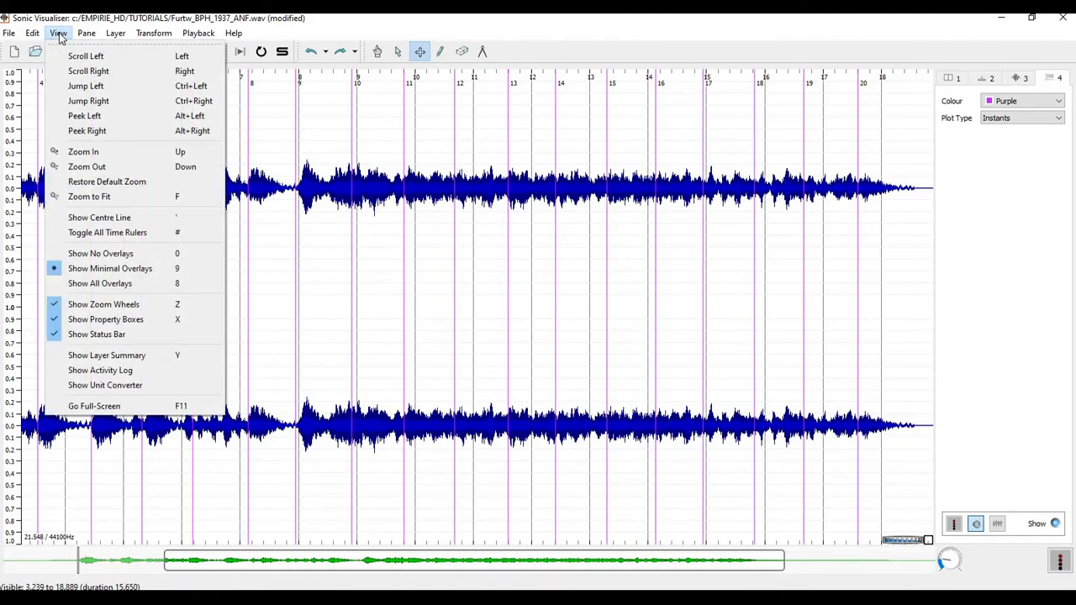
left_click(202, 35)
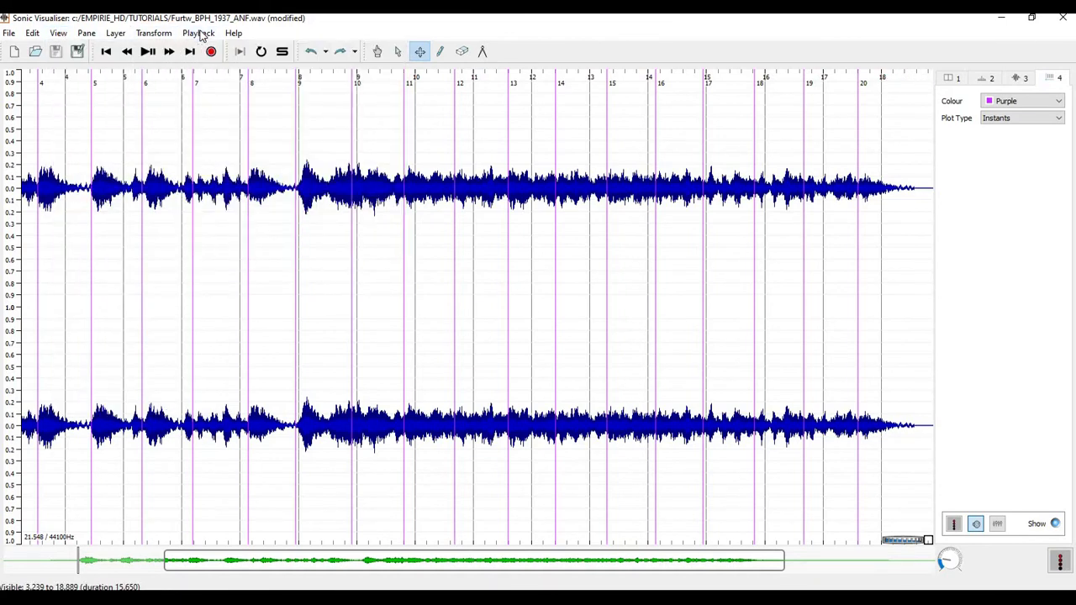
left_click(202, 34)
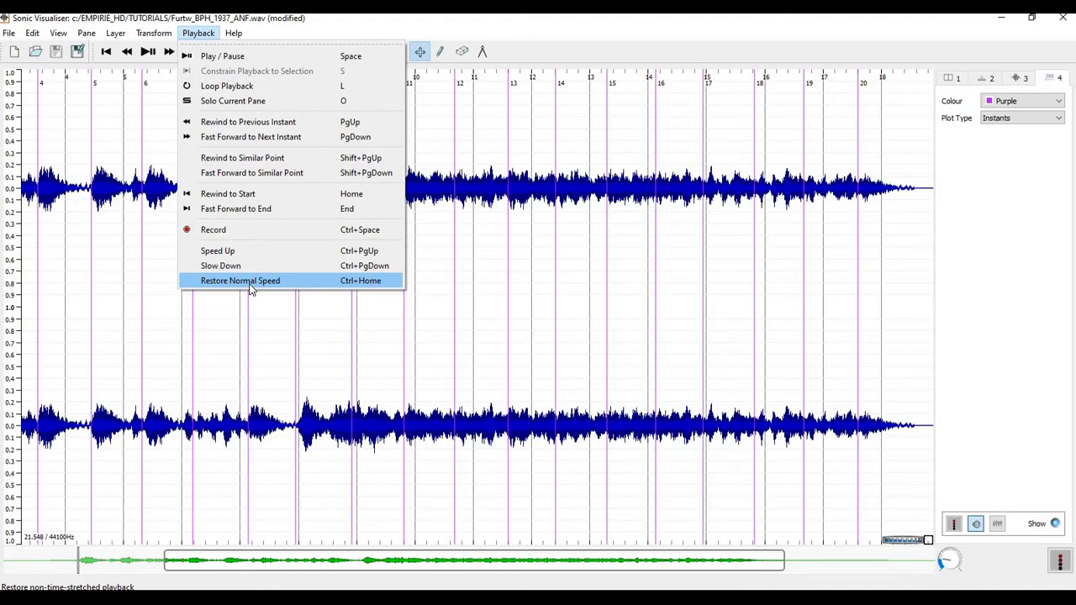
left_click(158, 548)
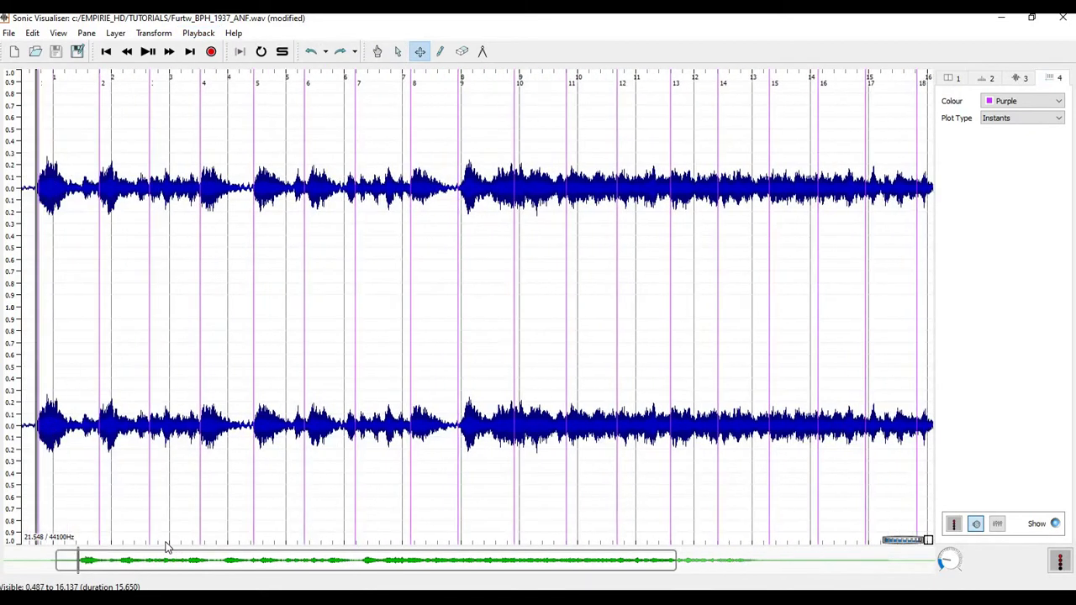
Step: Place the playback position before time instant 1 and listen at reduced speed until just past instant 3
left_click(378, 51)
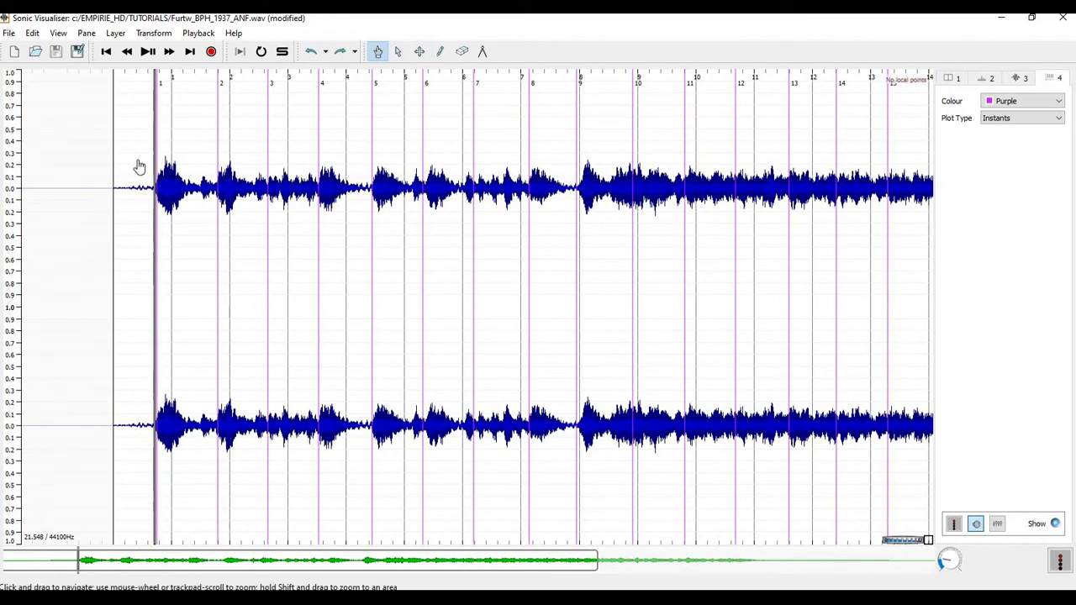
left_click(127, 184)
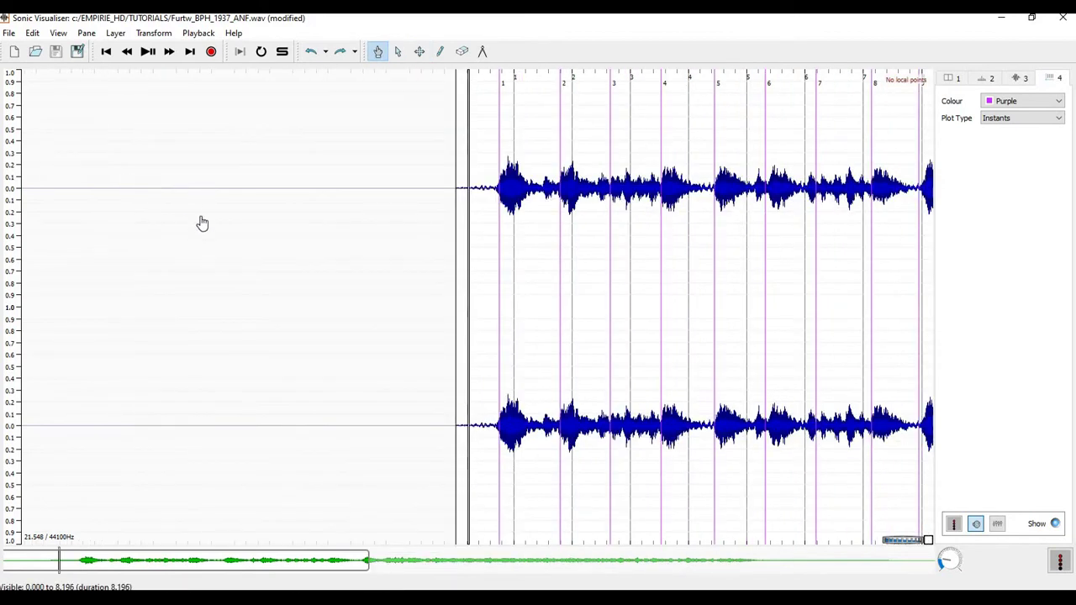
left_click(148, 53)
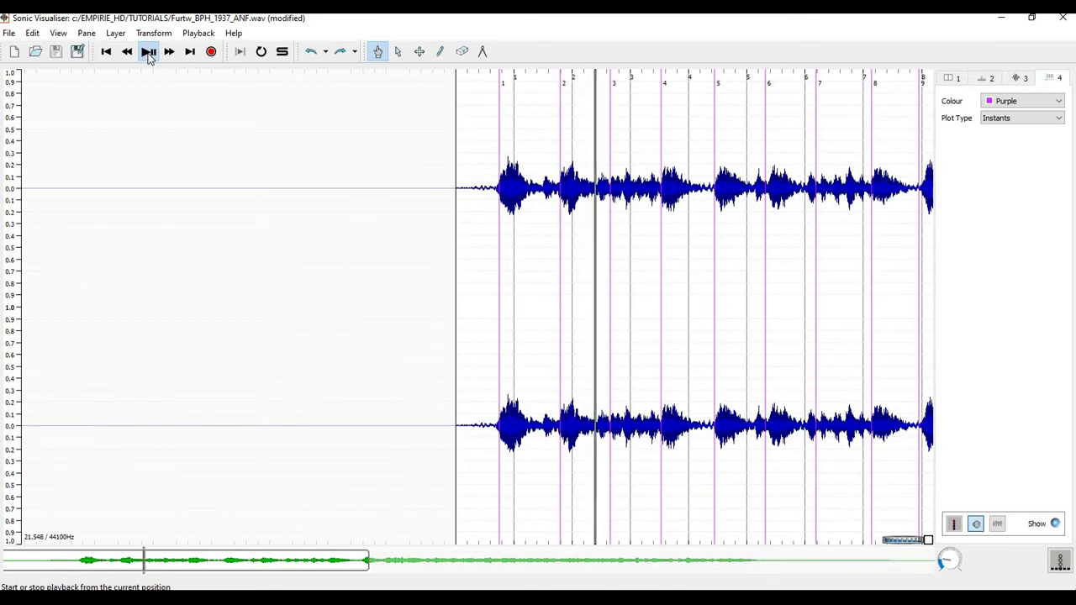
left_click(149, 52)
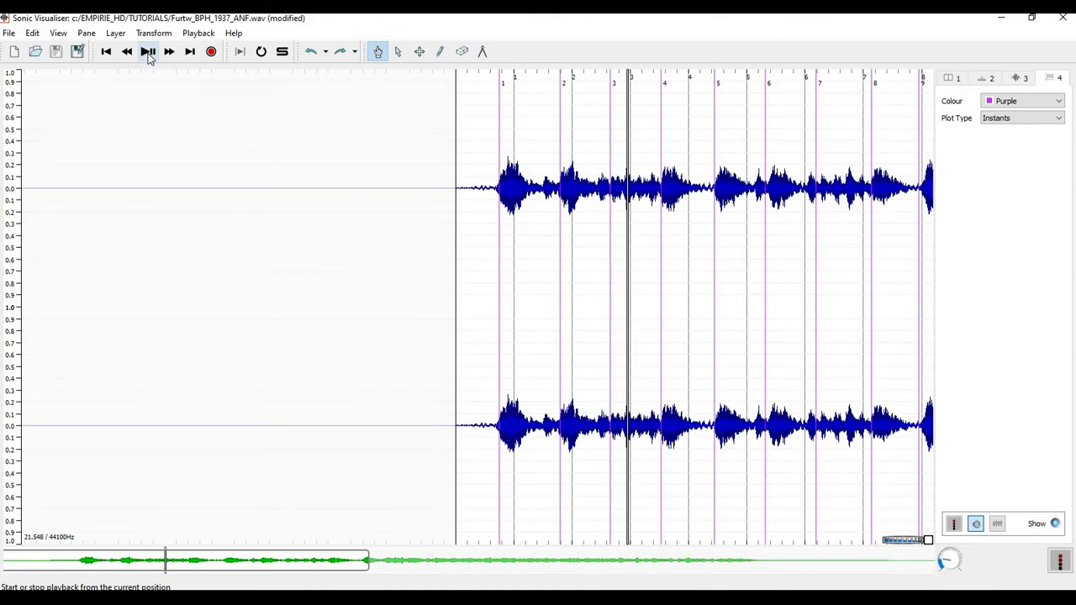
Step: Shift time instants 1 and 2 slightly earlier so they line up with the note onsets
left_click(419, 51)
left_click_drag(502, 134, 559, 132)
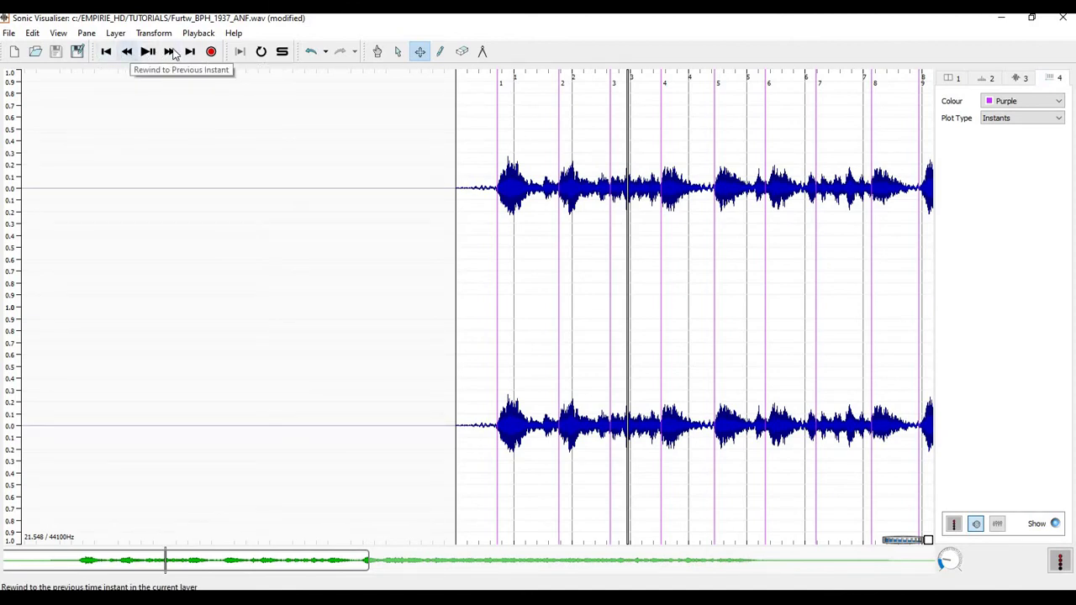
Step: Jump the playback position to the start of the recording and on to its end
left_click(106, 52)
left_click(190, 51)
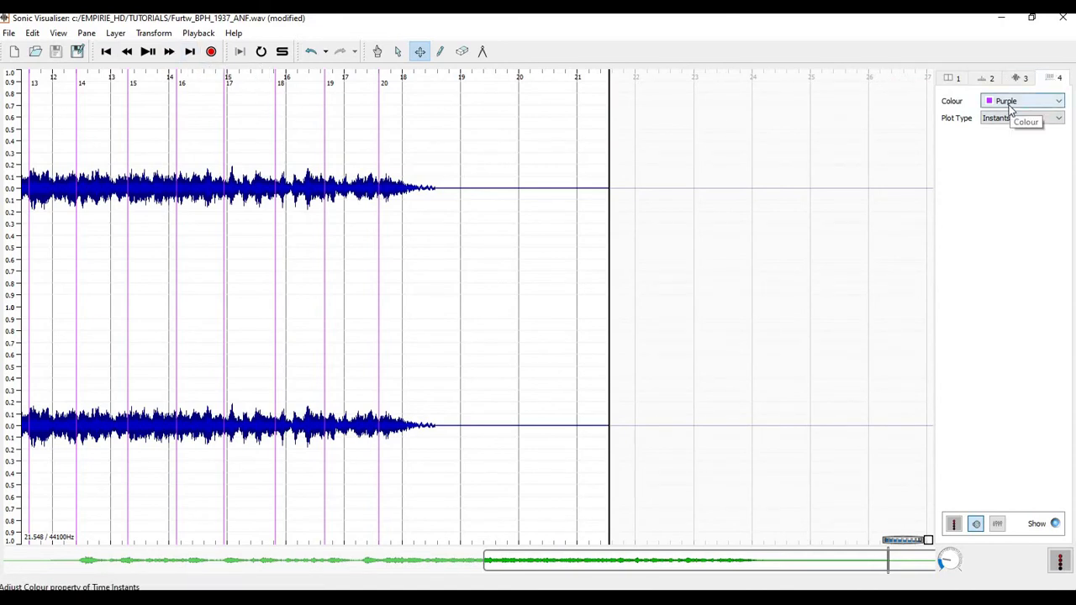
Step: Return the playback position to the recording's start and move forward and back between time instants, ending at instant 3
left_click(107, 56)
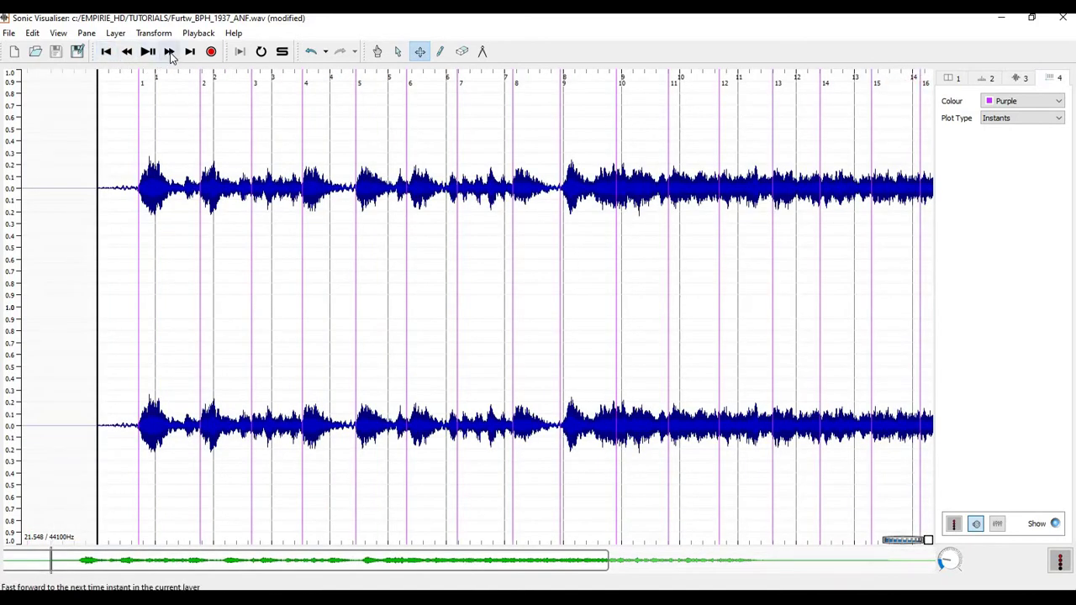
left_click(169, 54)
left_click(168, 54)
left_click(167, 53)
left_click(166, 54)
left_click(126, 54)
left_click(169, 54)
left_click(126, 53)
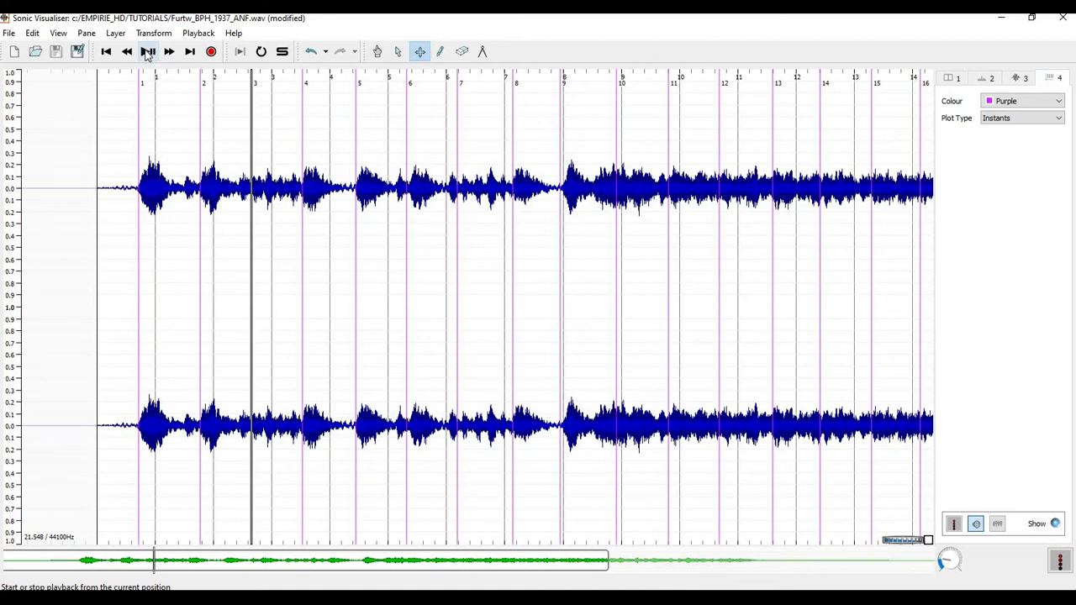
Step: Play from time instant 3, rewind to the previous instant during playback, and stop between instants 4 and 5
left_click(147, 54)
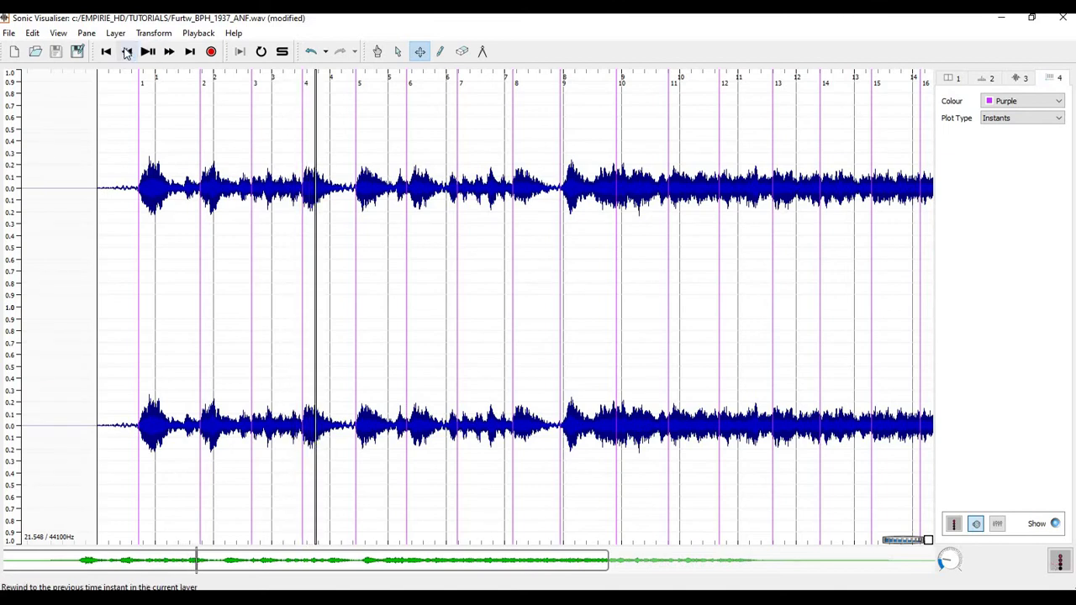
left_click(127, 51)
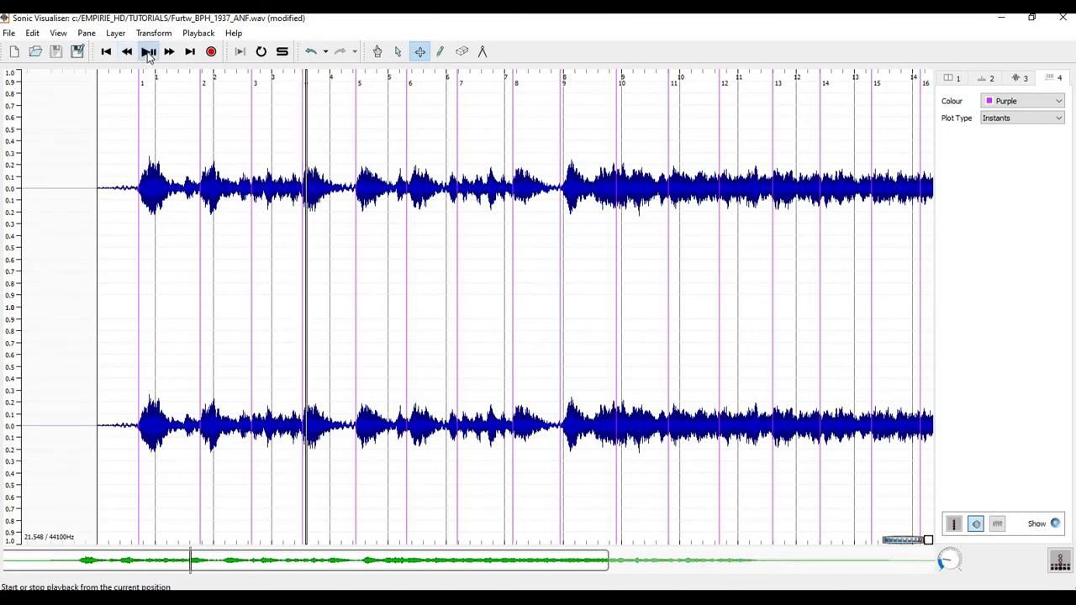
left_click(148, 52)
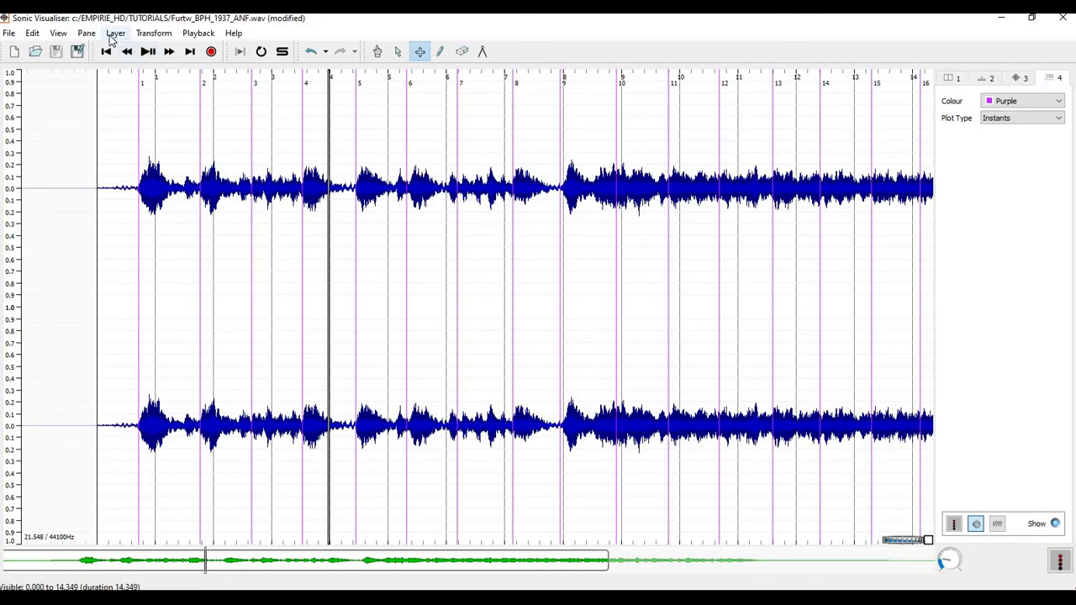
Step: Add a spectrogram of Furtw_BPH_1937_ANF.wav with all channels mixed and bring the time instants layer in front of it
left_click(115, 33)
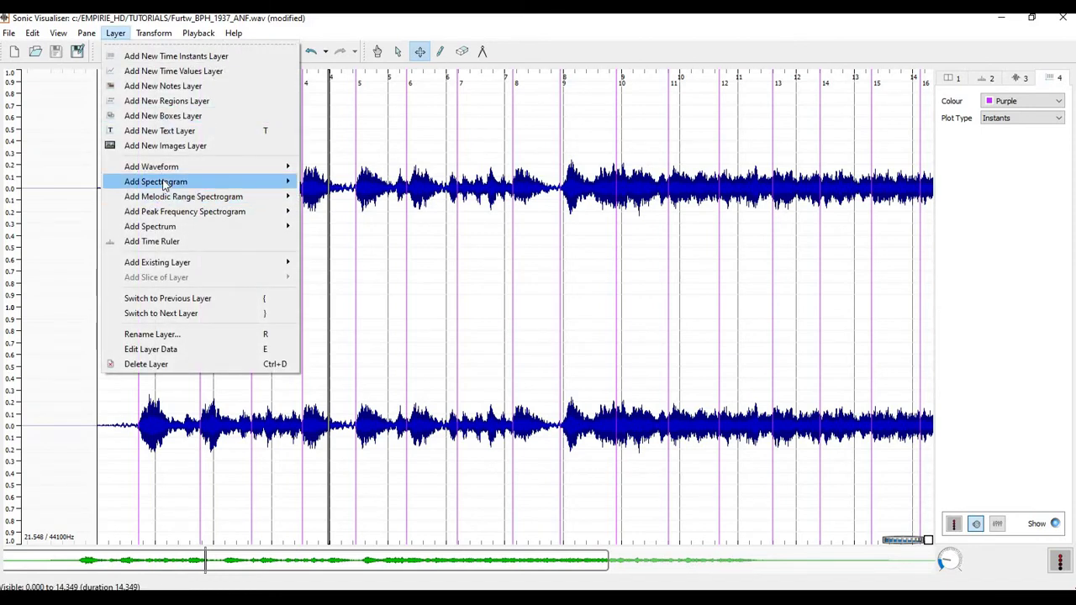
mouse_move(165, 185)
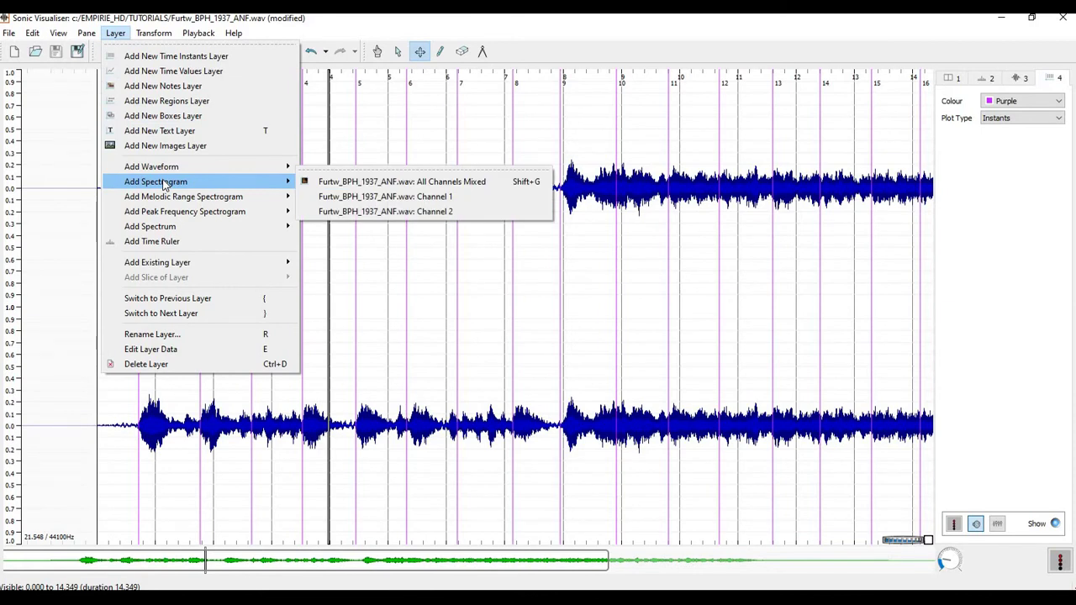
left_click(370, 182)
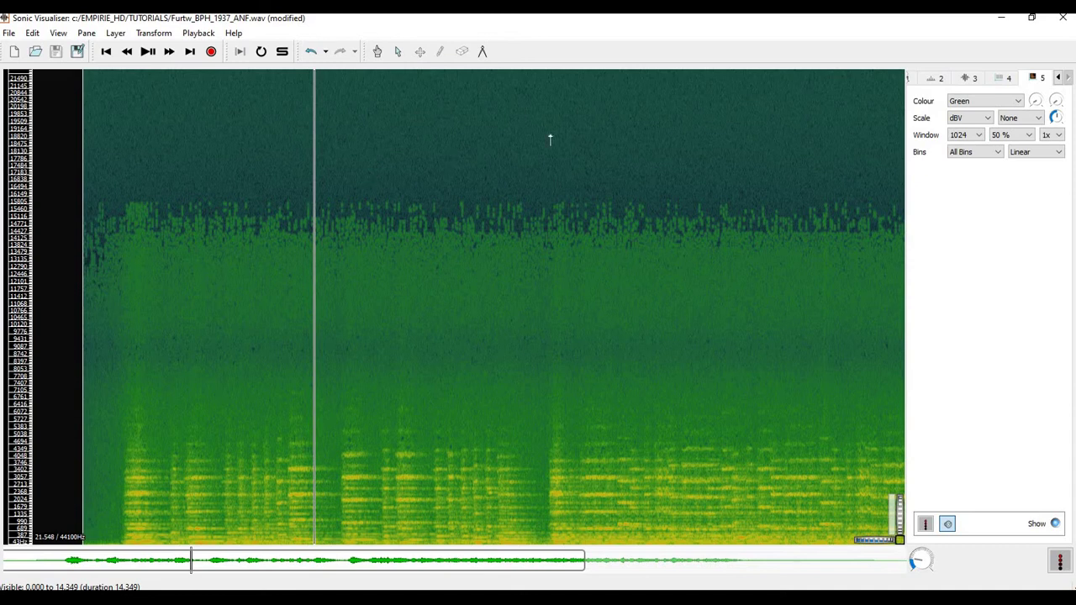
left_click(1006, 79)
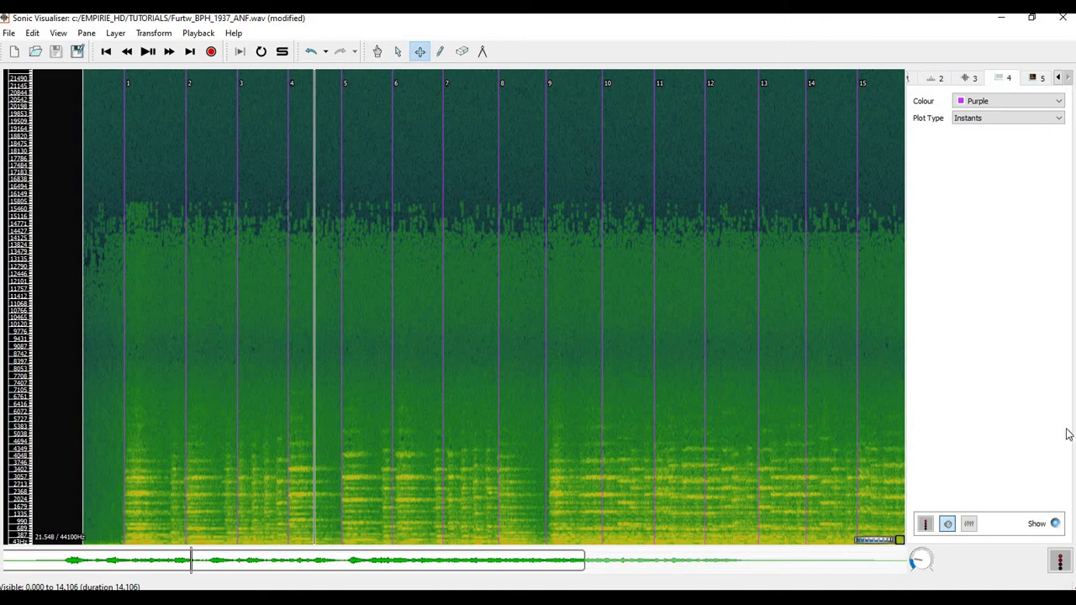
Step: Hide and show the time instants layer over the spectrogram twice, leaving it shown
left_click(1056, 525)
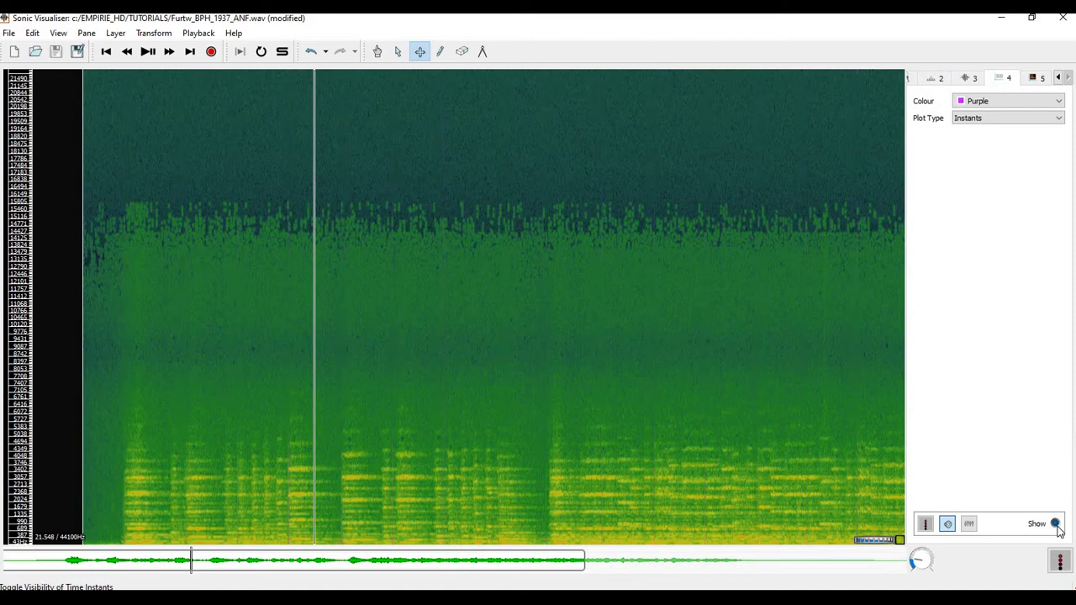
left_click(1056, 525)
left_click(1056, 525)
left_click(1056, 525)
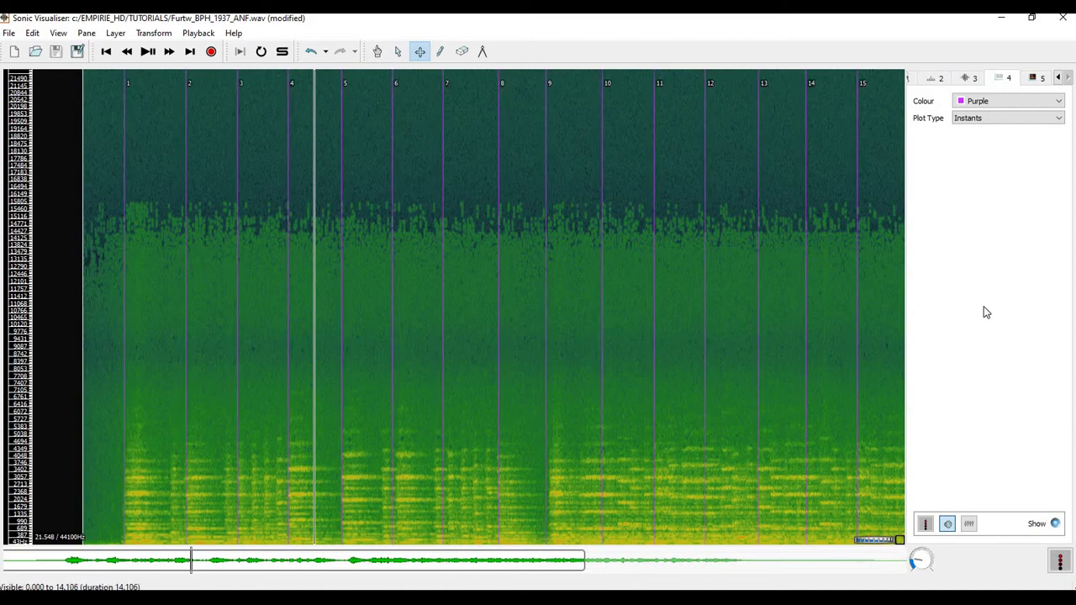